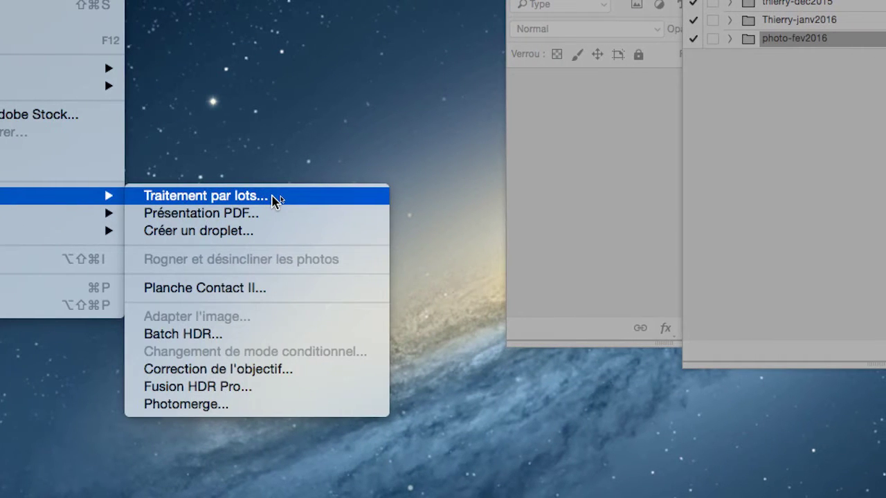
- Start a Traitement par lots with the photo-fev2016 set and its action "logo 30pourcents en bas a droite"
left_click(275, 200)
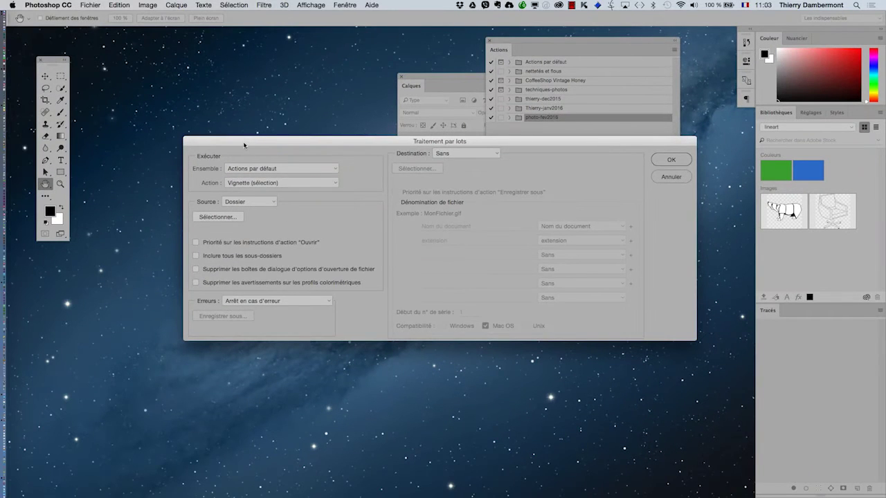
left_click_drag(197, 84, 76, 0)
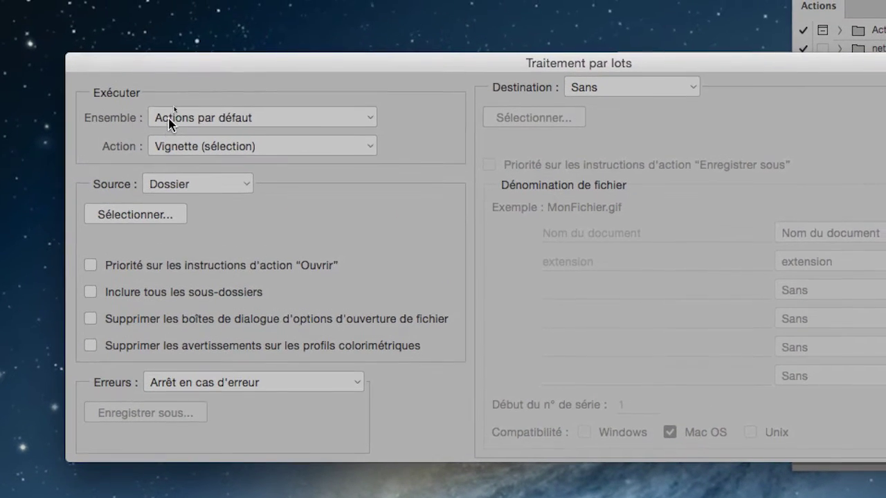
left_click(186, 60)
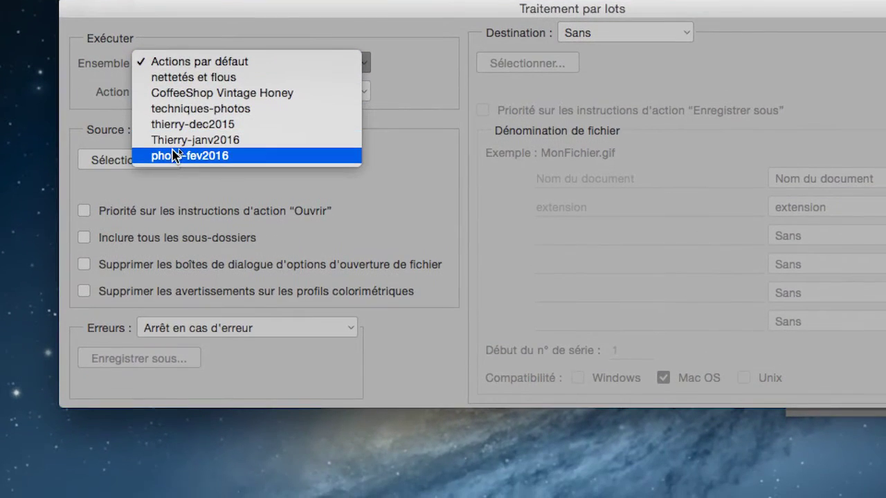
left_click(177, 211)
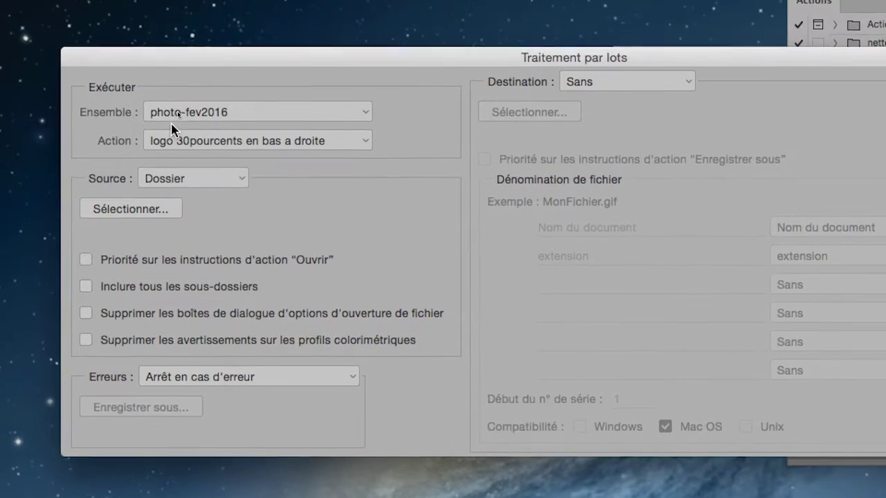
left_click(173, 113)
left_click(173, 113)
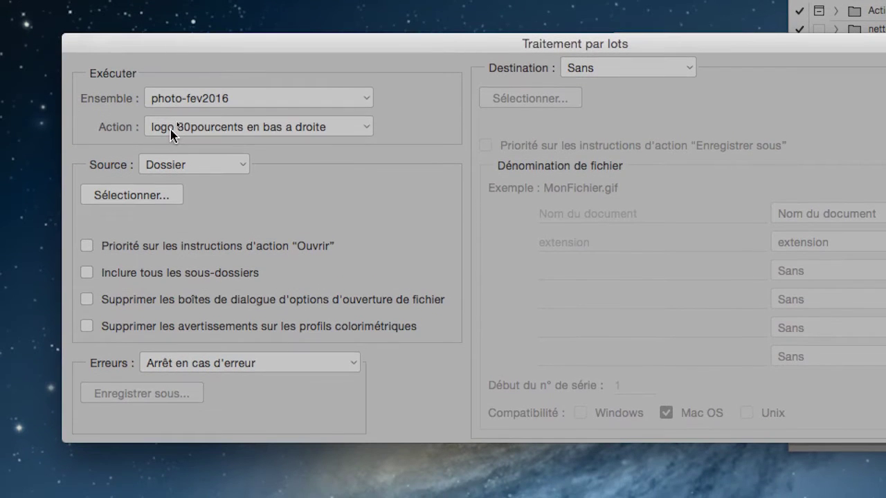
left_click(173, 131)
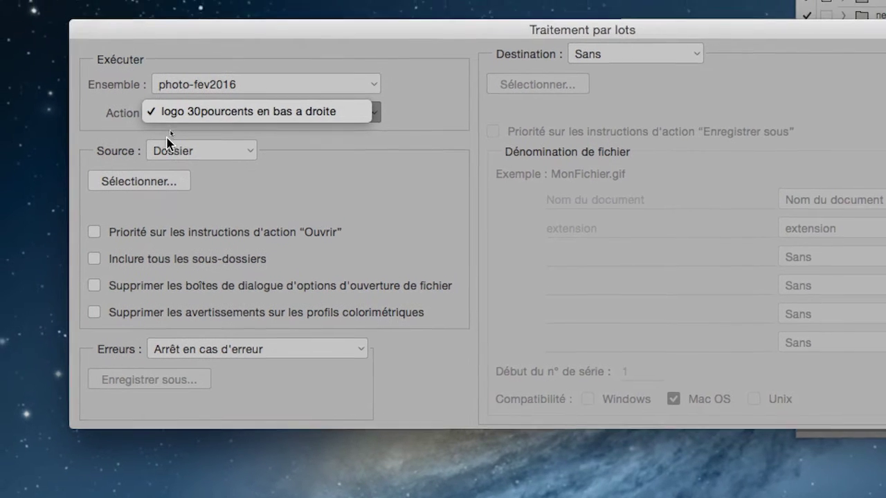
left_click(168, 100)
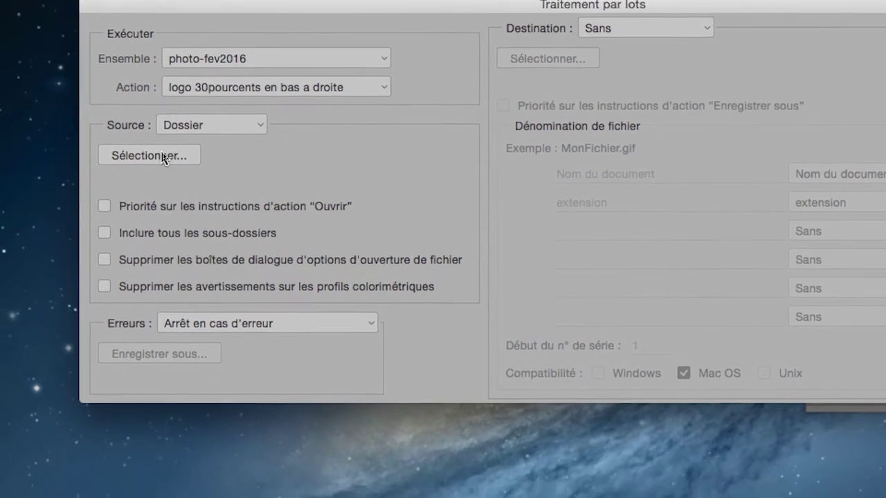
- Choose the PSD folder inside "images elephants", under "PS pour les photographes - fev 2015", as the batch source
left_click(162, 158)
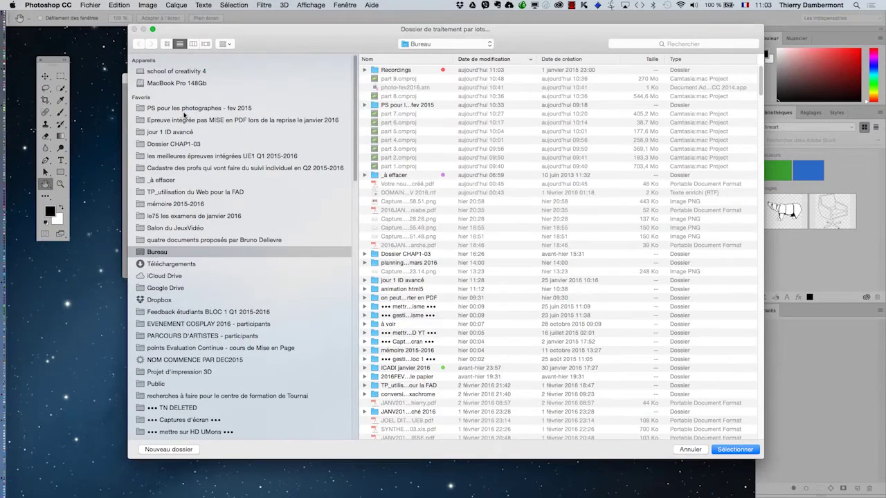
left_click(184, 112)
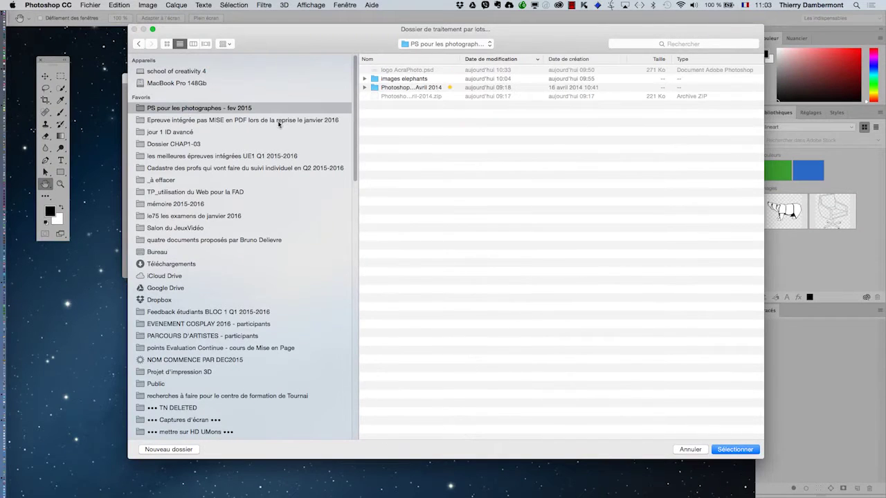
double_click(397, 79)
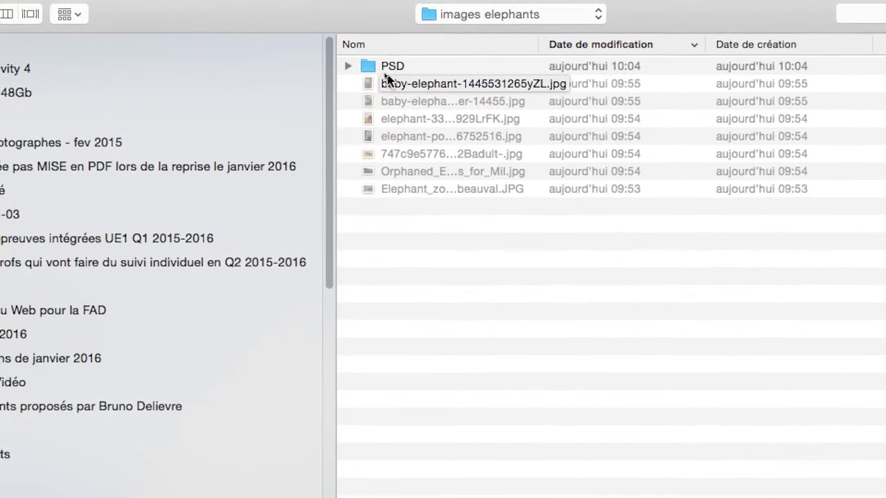
left_click(387, 69)
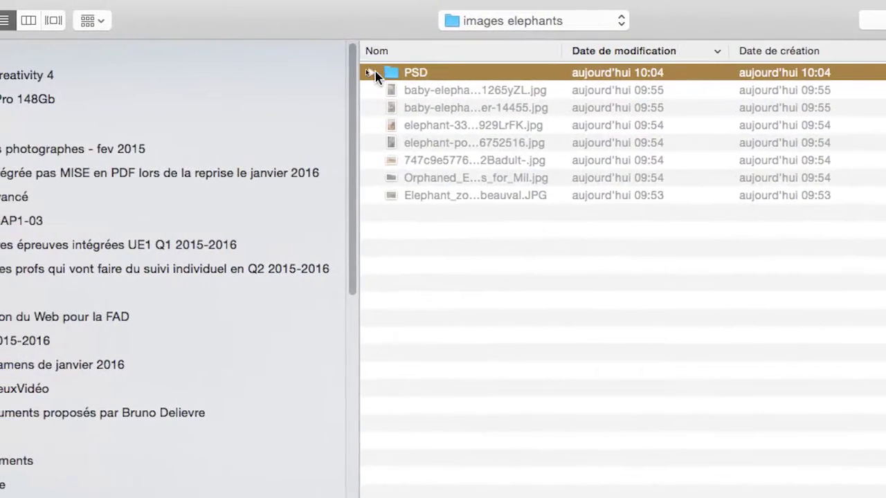
left_click(341, 70)
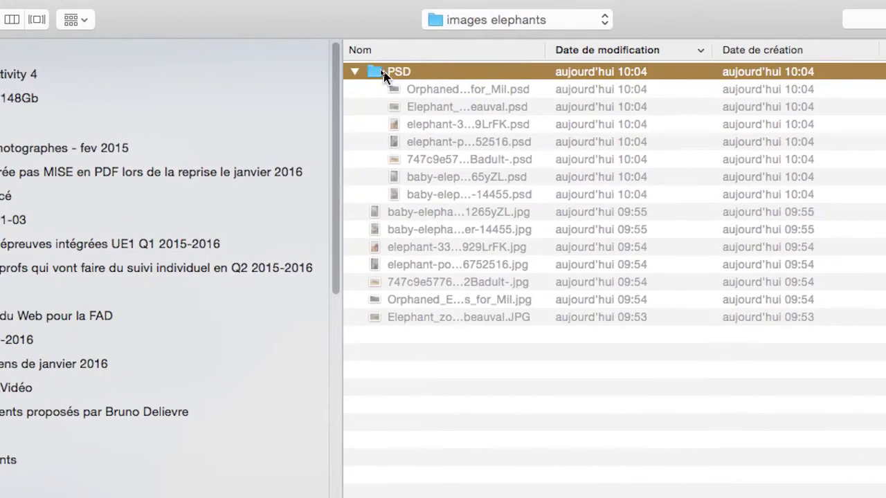
double_click(384, 73)
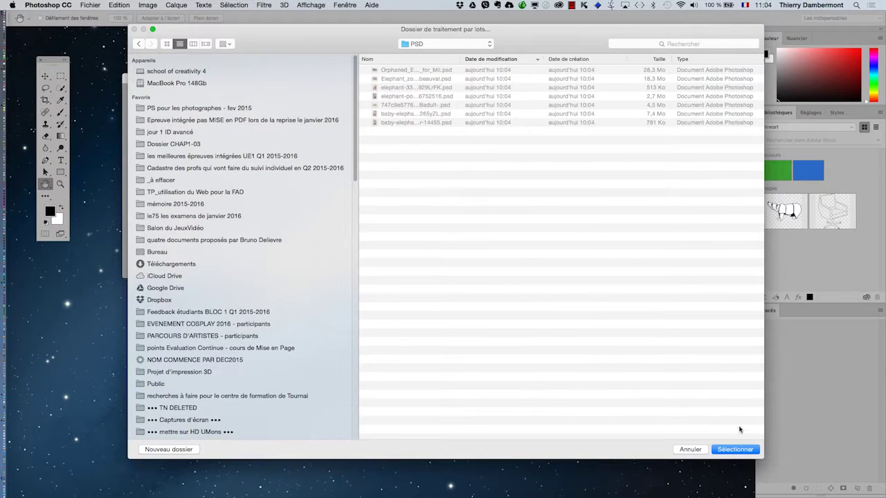
left_click(740, 450)
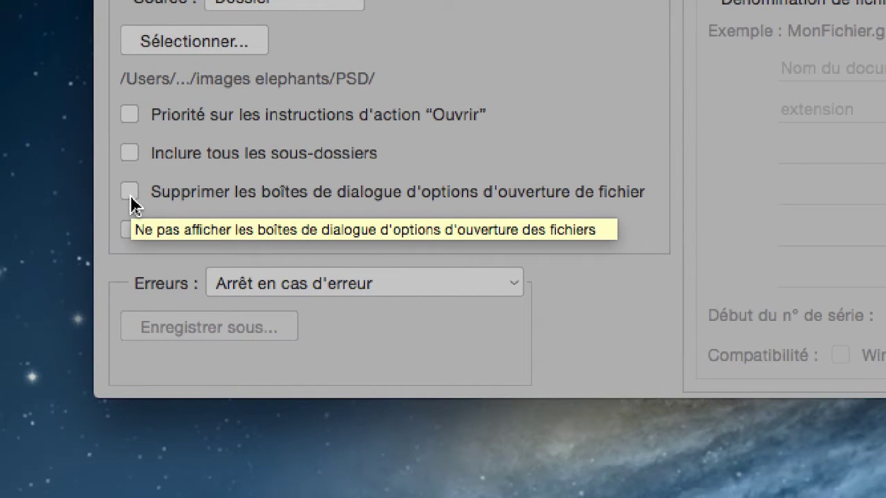
- Suppress the file-opening option dialogs and colour profile warnings, and set error handling to "Consigner les erreurs dans un fichier"
left_click(130, 195)
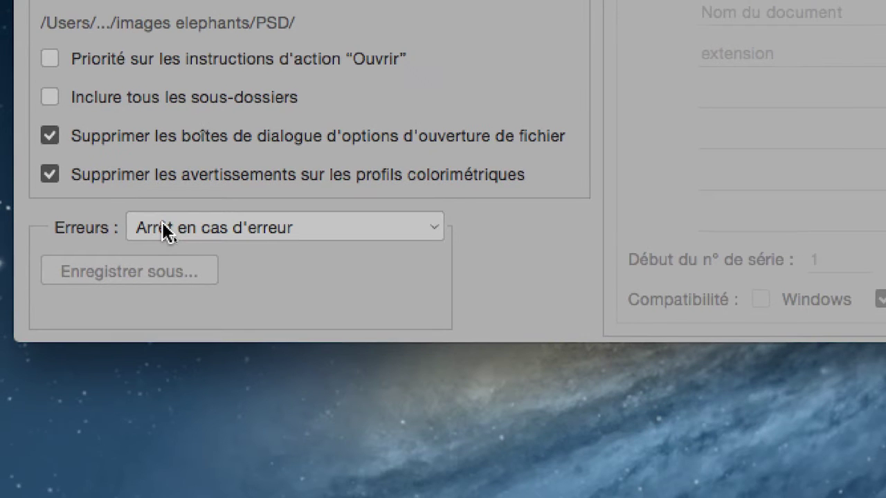
left_click(162, 222)
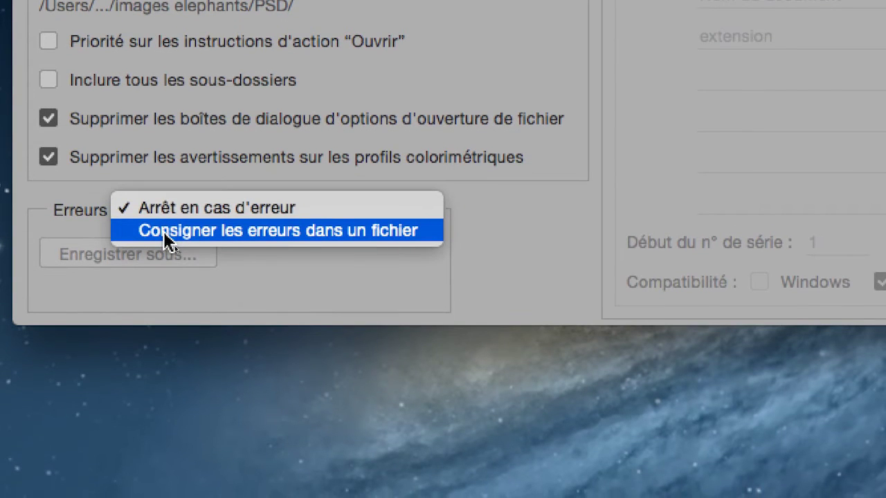
left_click(164, 235)
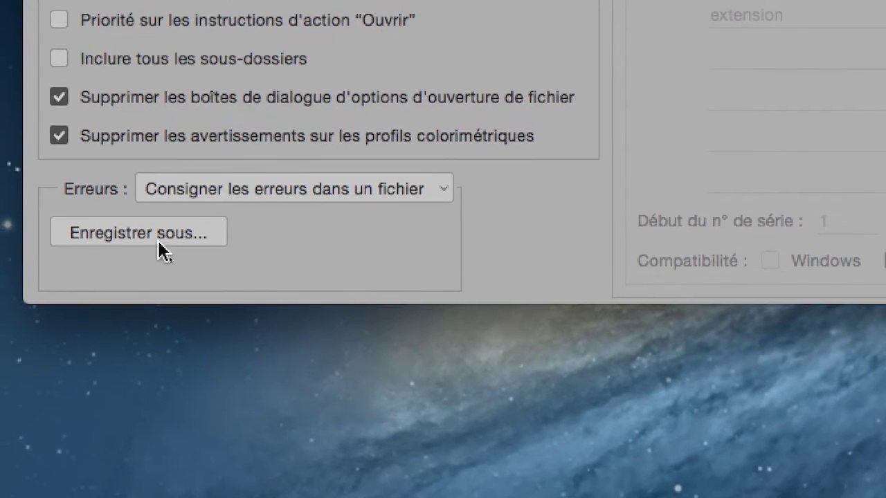
- Save the error log as "Sans titre.txt" on the Bureau, replacing the existing file
left_click(159, 239)
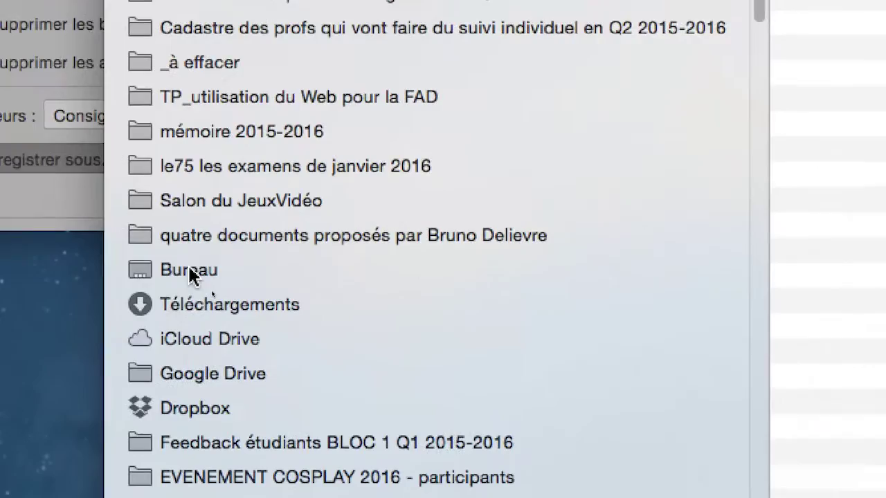
left_click(190, 272)
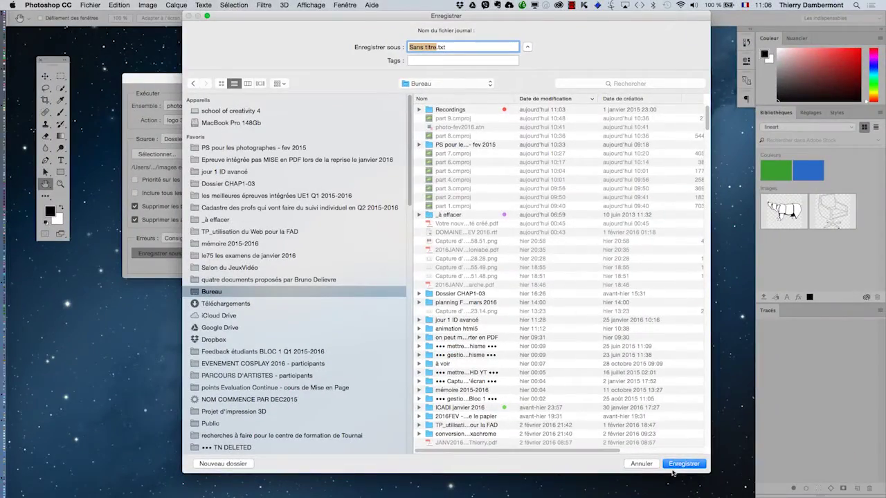
left_click(682, 463)
left_click(512, 79)
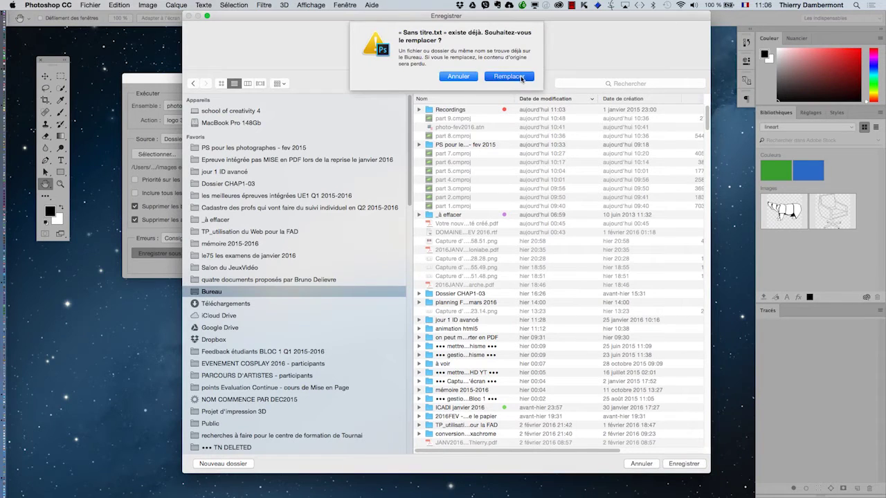
key("alt")
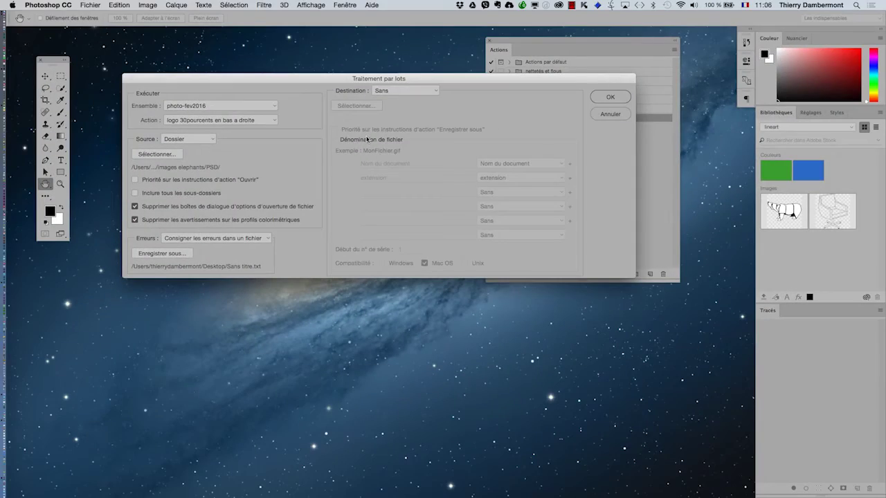
- Set the batch destination to Dossier and browse to the "PS pour les photographes - fev 2015" folder for the output
key("alt")
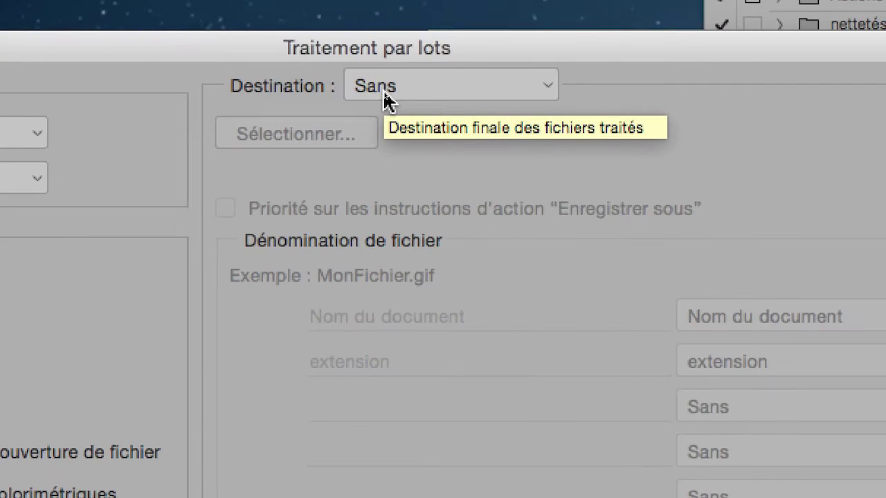
left_click(383, 89)
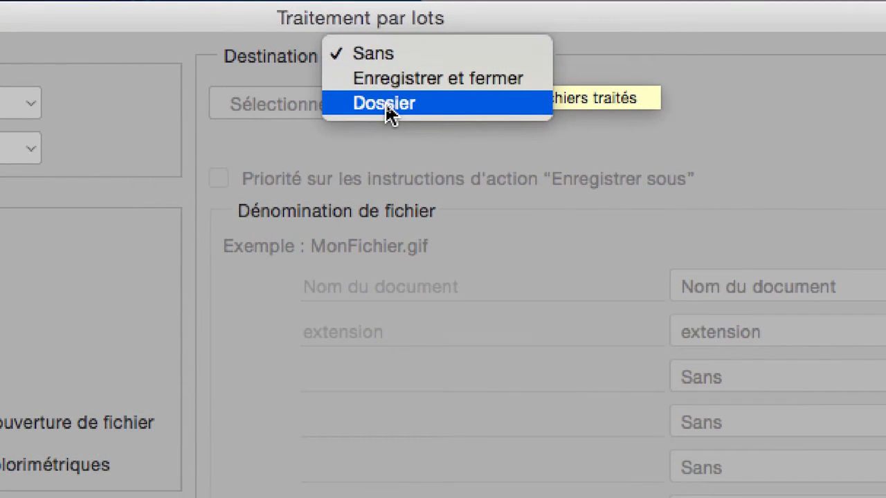
left_click(386, 105)
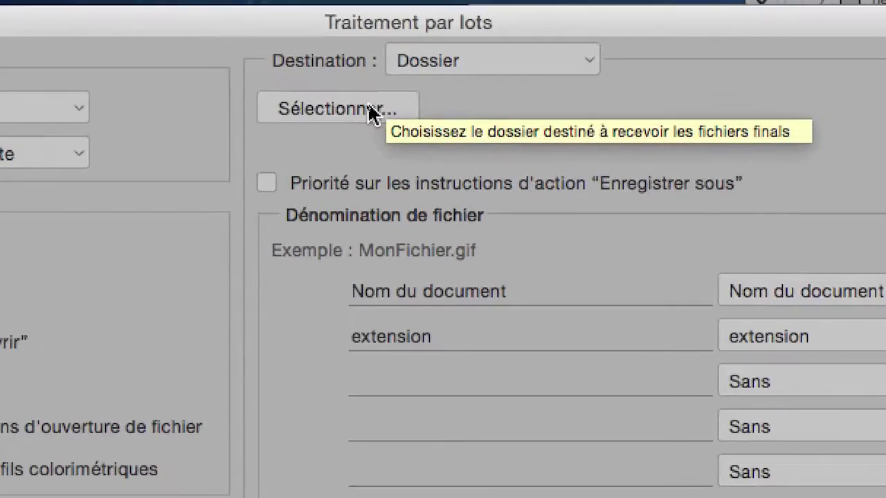
left_click(395, 113)
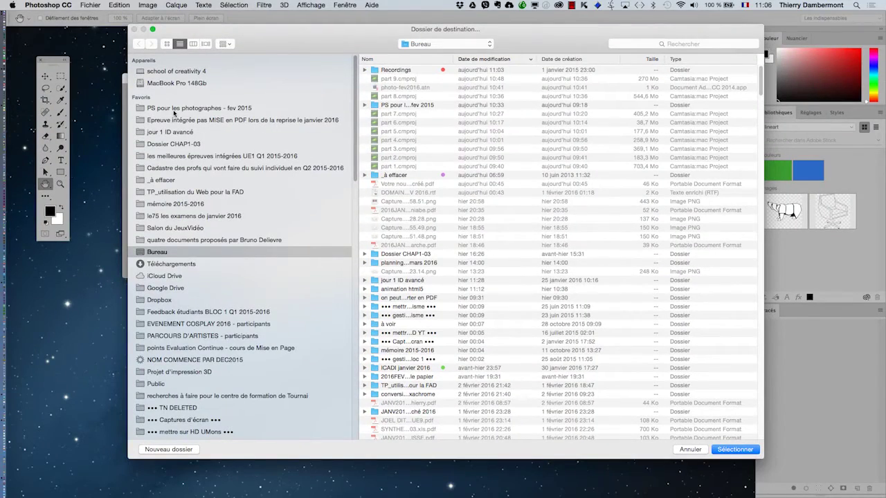
left_click(174, 110)
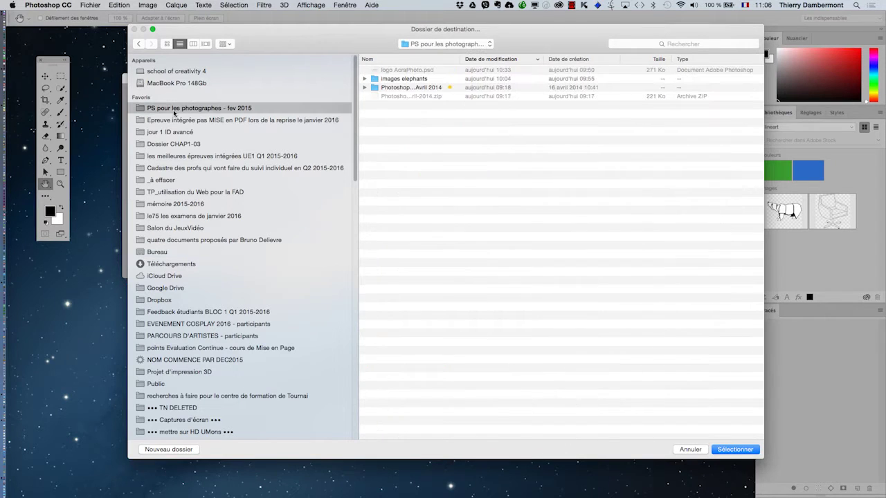
- Create a new folder named "images elephants avec logo" and select it as the destination folder
left_click(184, 450)
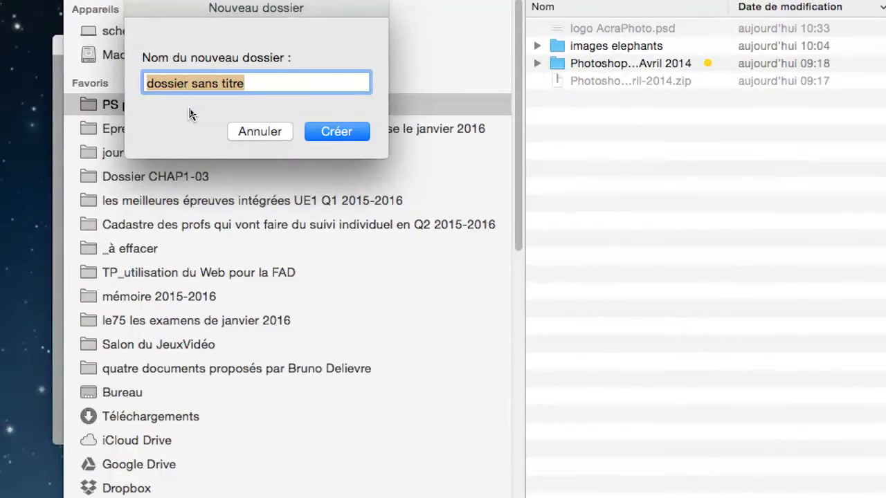
type("images e")
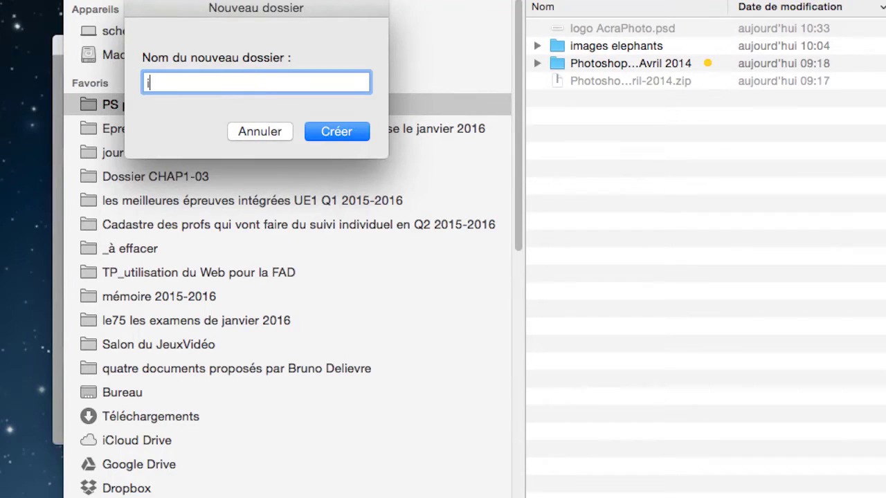
type("lephant")
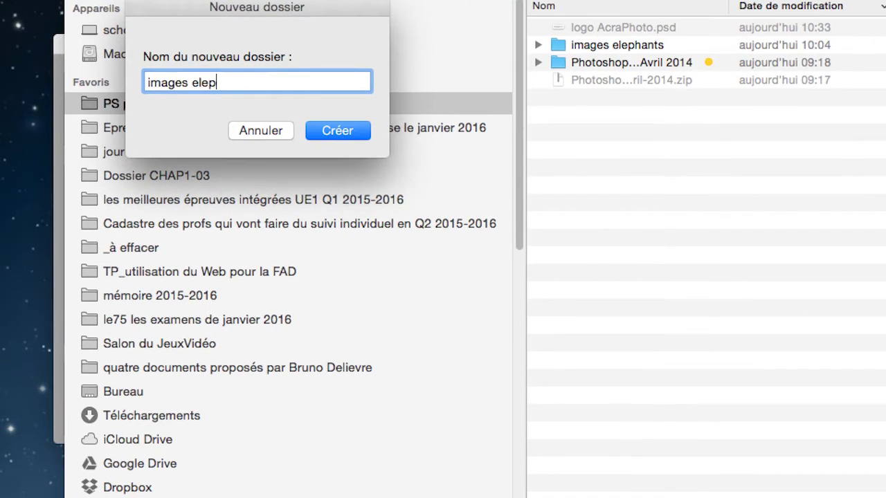
type("s avec logo")
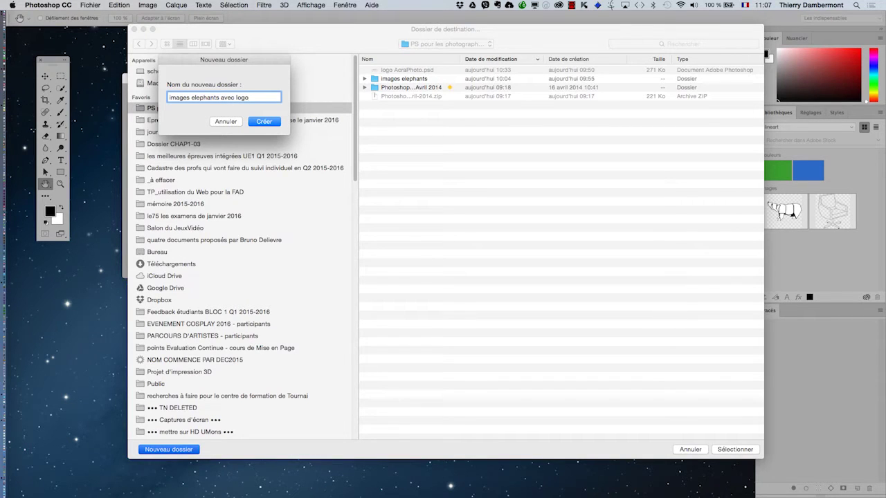
key("Return")
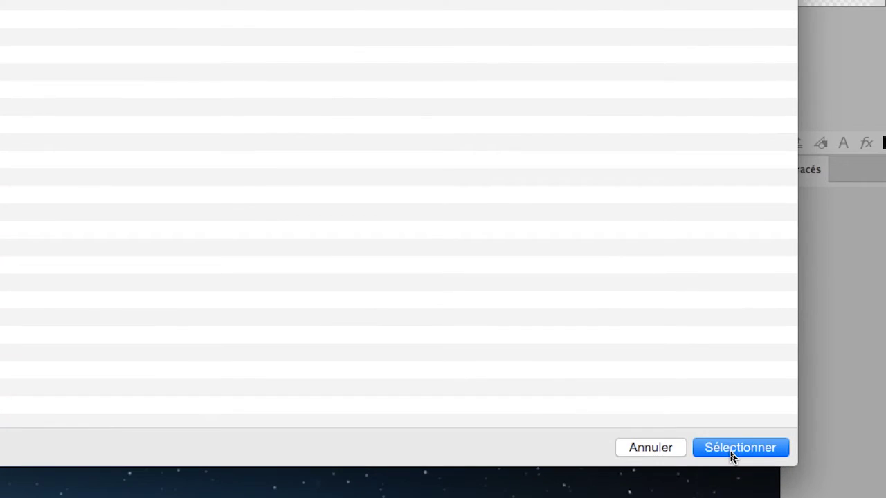
left_click(737, 447)
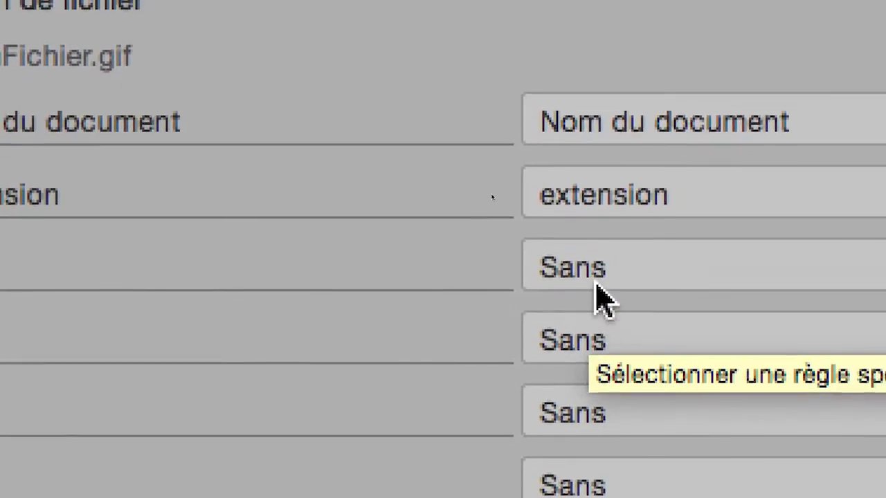
- Examine the naming rules available for the third part of the output file name
left_click(578, 355)
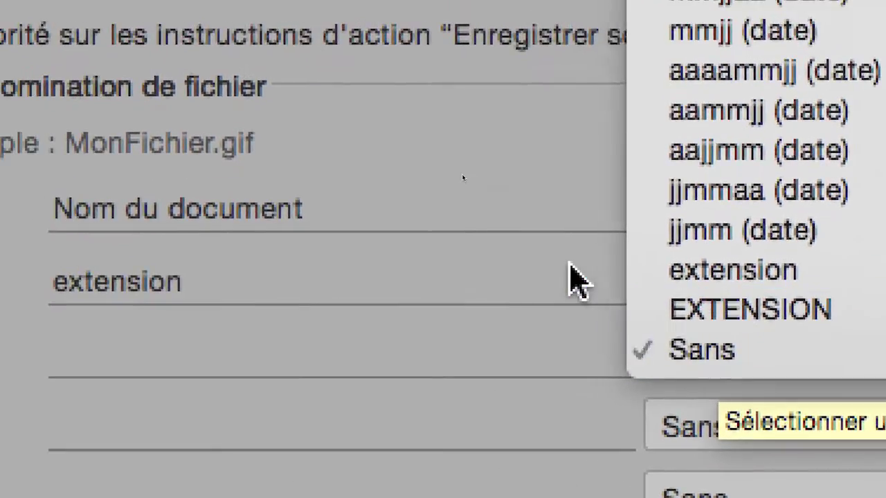
left_click(569, 264)
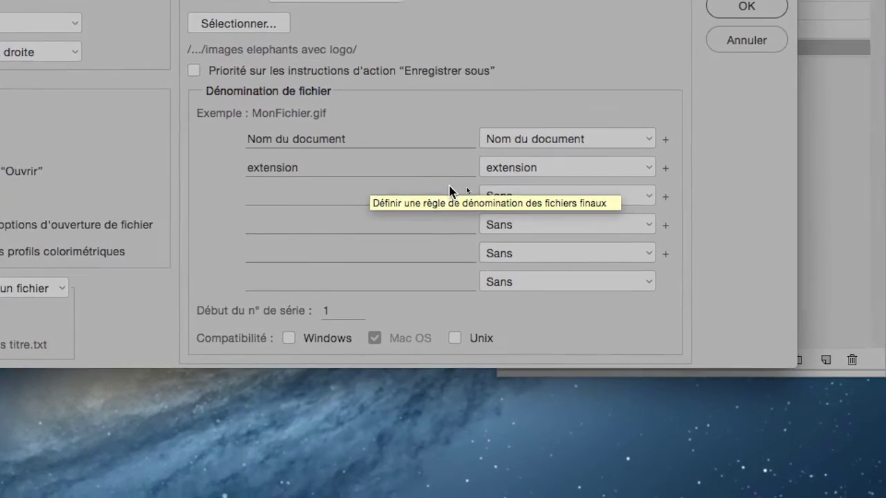
left_click(466, 195)
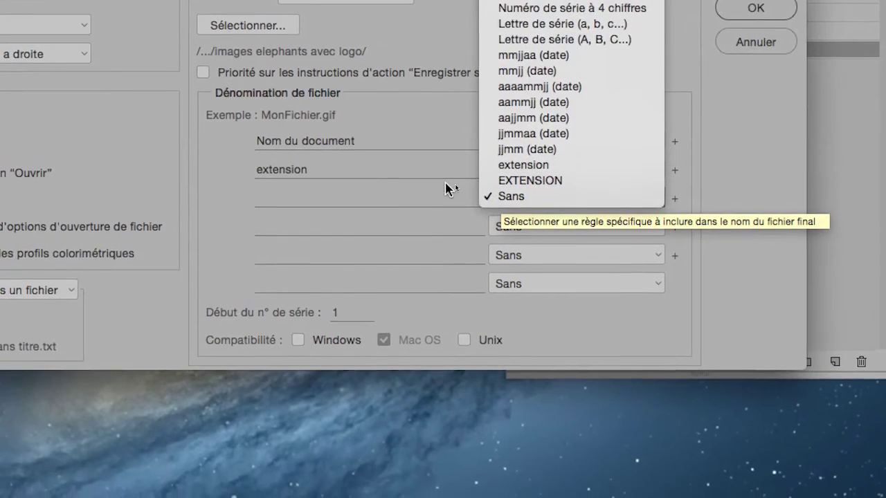
left_click(448, 188)
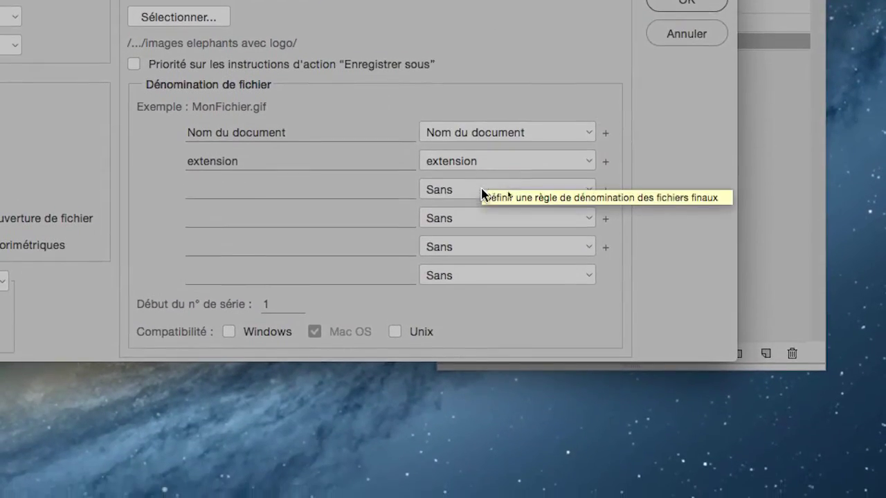
left_click(498, 197)
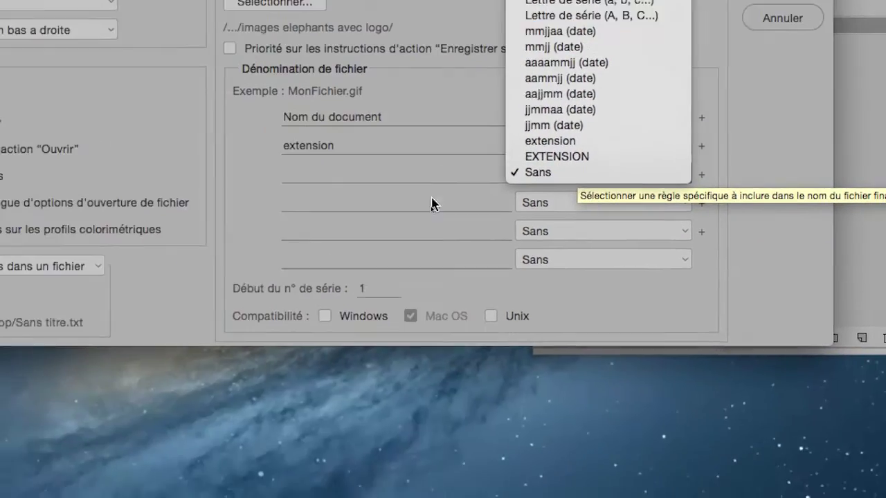
left_click(303, 346)
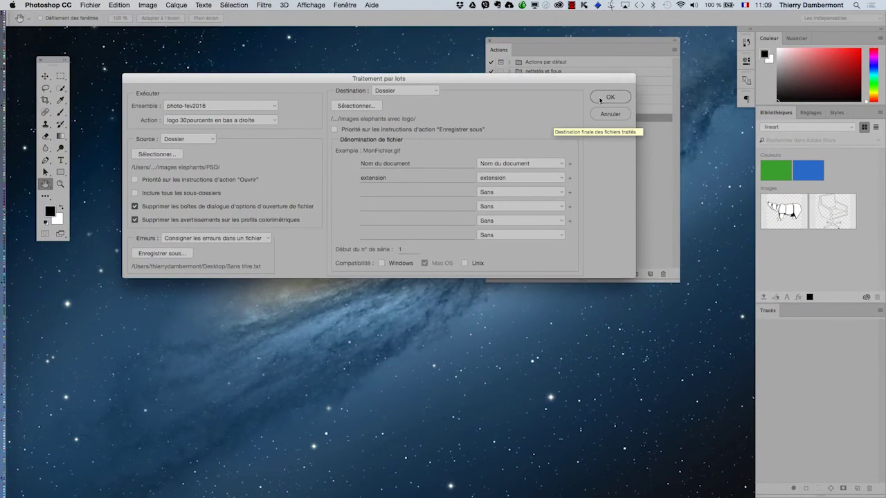
- Run the batch and accept the Photoshop format options with Maximiser la compatibilité on and Ne plus afficher enabled
left_click(885, 61)
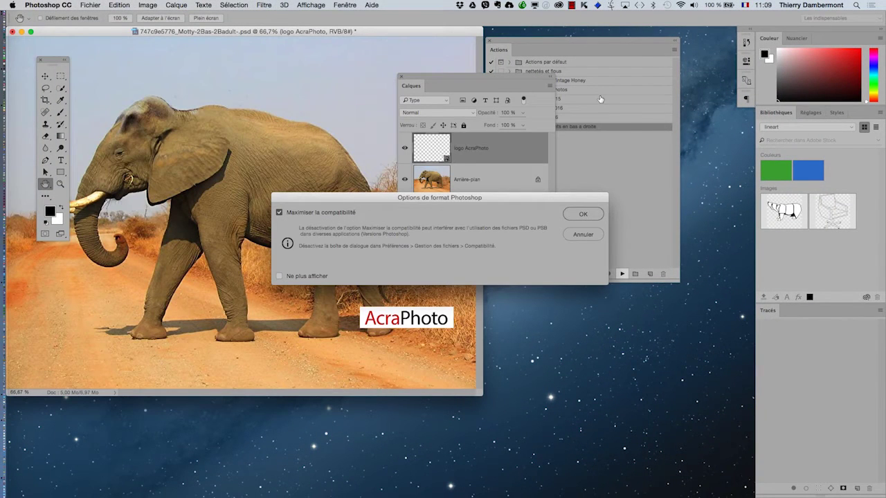
left_click_drag(340, 198, 244, 170)
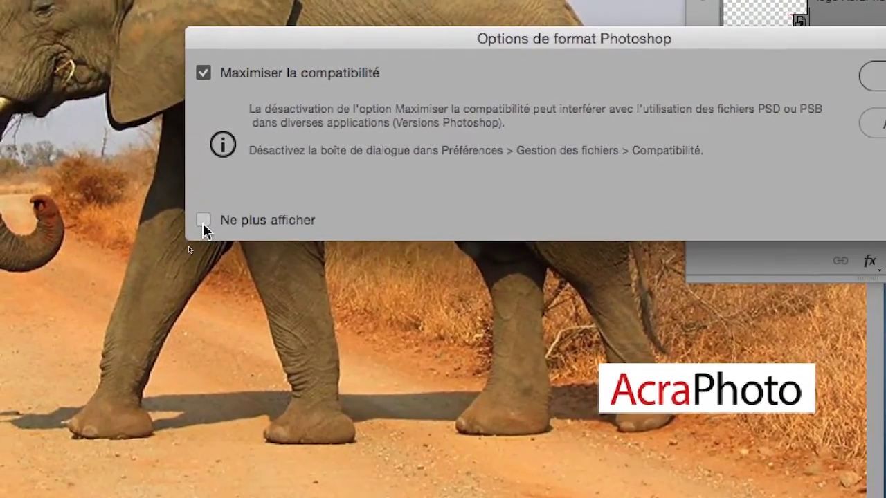
left_click(201, 316)
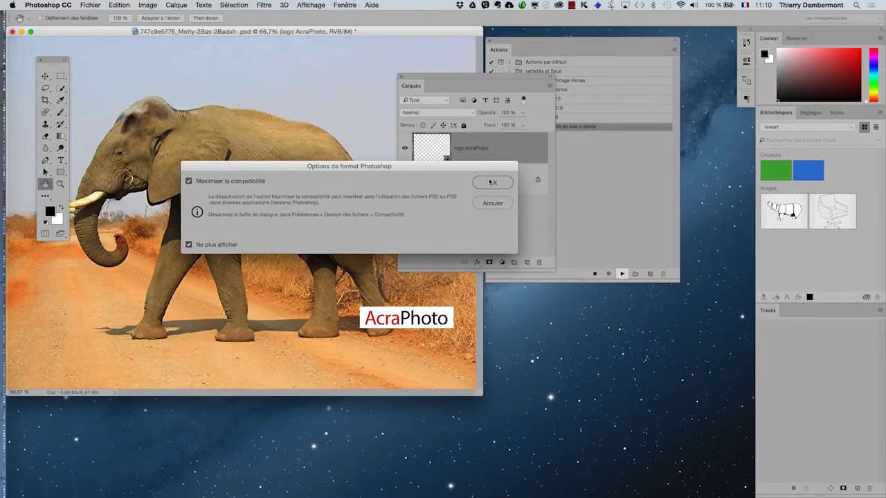
left_click(489, 182)
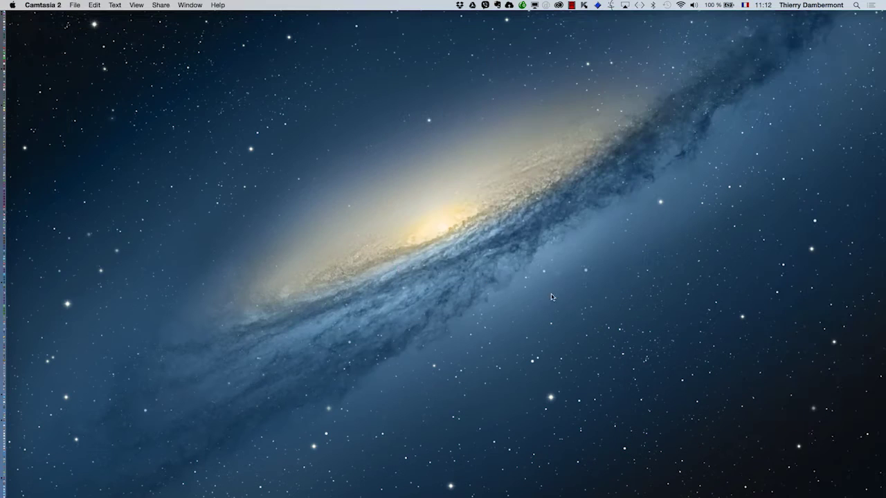
- Switch to the Finder and open the "images elephants avec logo" folder inside "PS pour les photographes - fev 2015" in a new window
key("super+Tab")
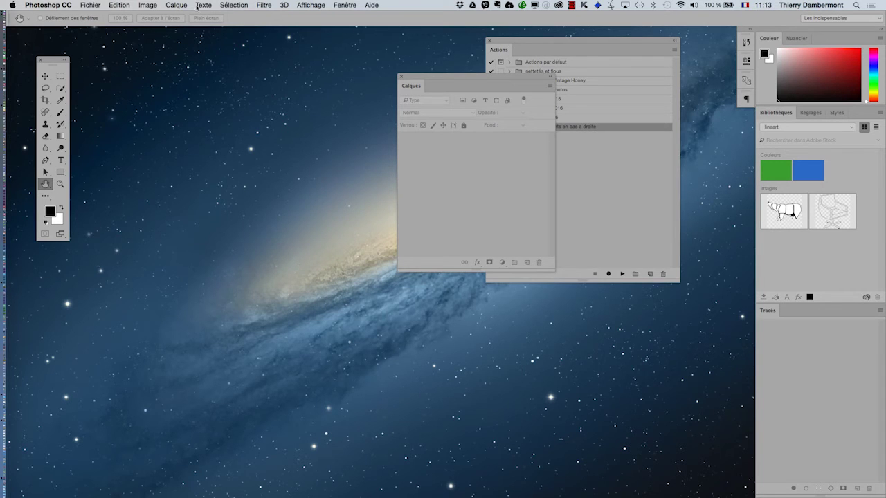
key("super+Tab")
key("super+Tab")
left_click(63, 5)
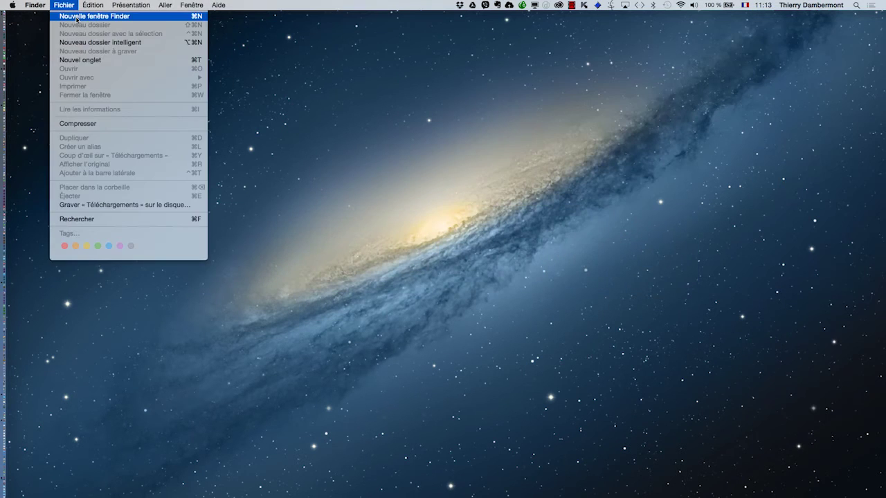
left_click(83, 15)
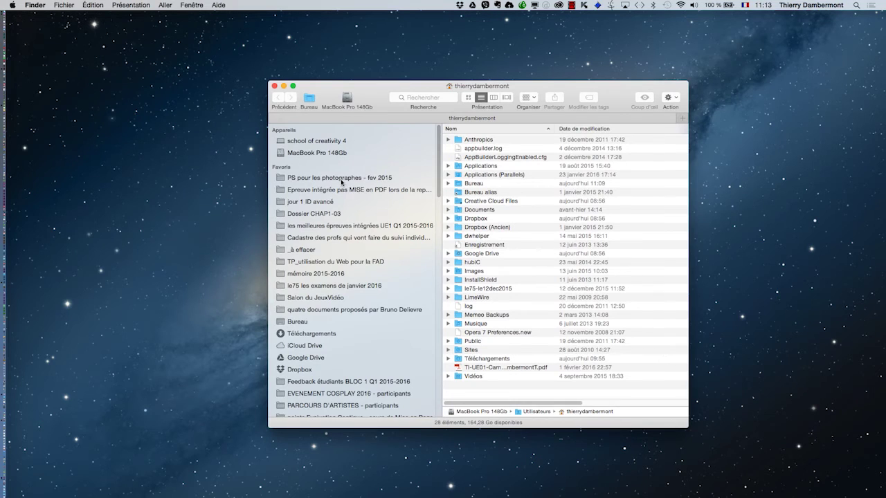
left_click(341, 178)
left_click_drag(394, 98, 262, 66)
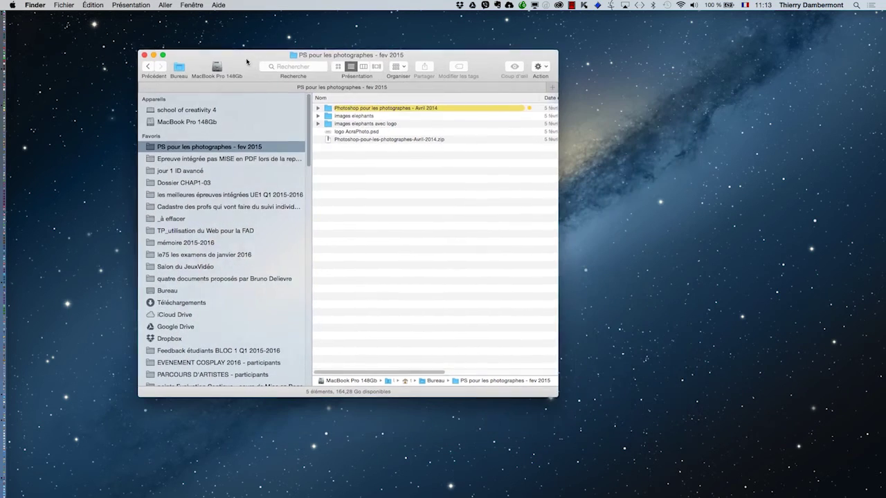
double_click(354, 124)
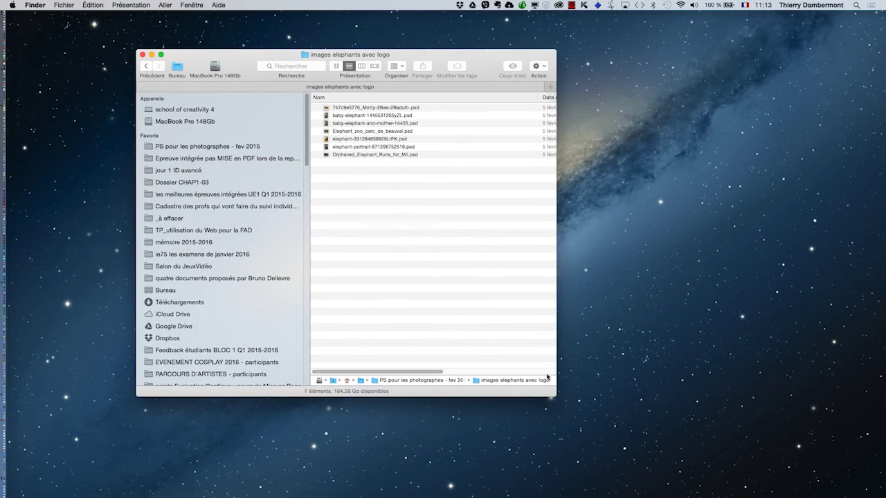
- Show the folder's files as icons with large thumbnails and enlarge the window to fit more images
left_click(336, 67)
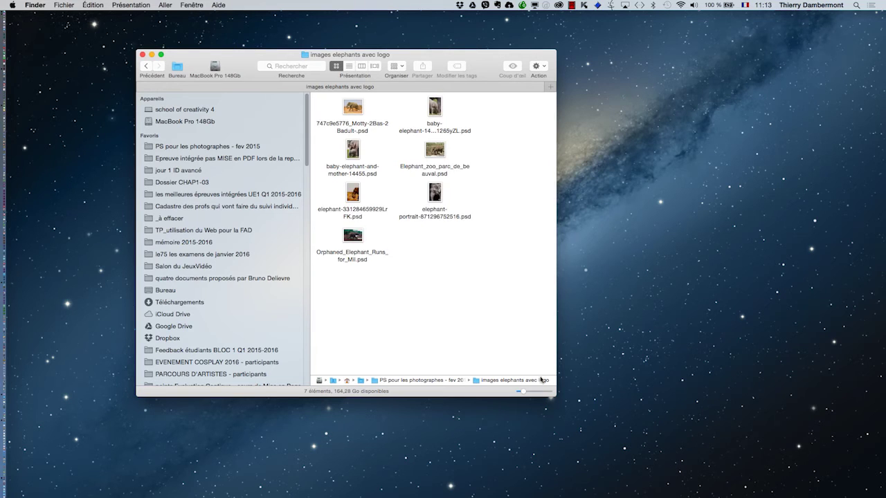
left_click_drag(554, 395, 710, 413)
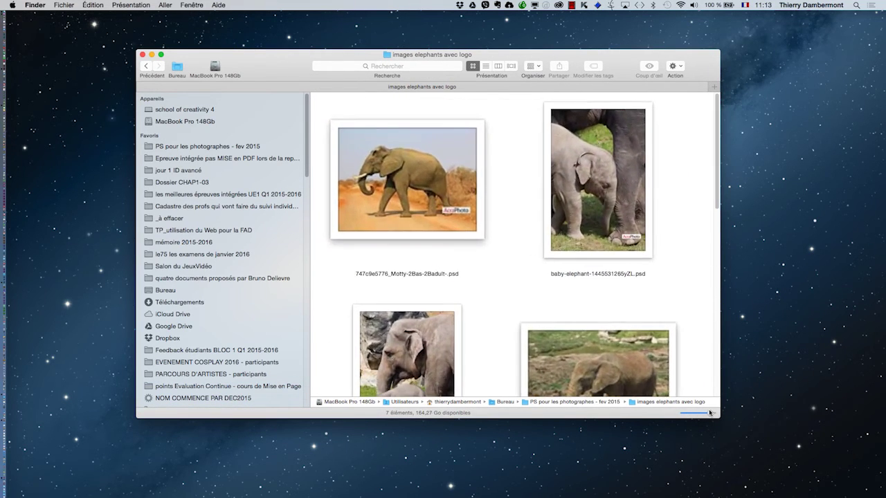
left_click_drag(284, 64, 211, 38)
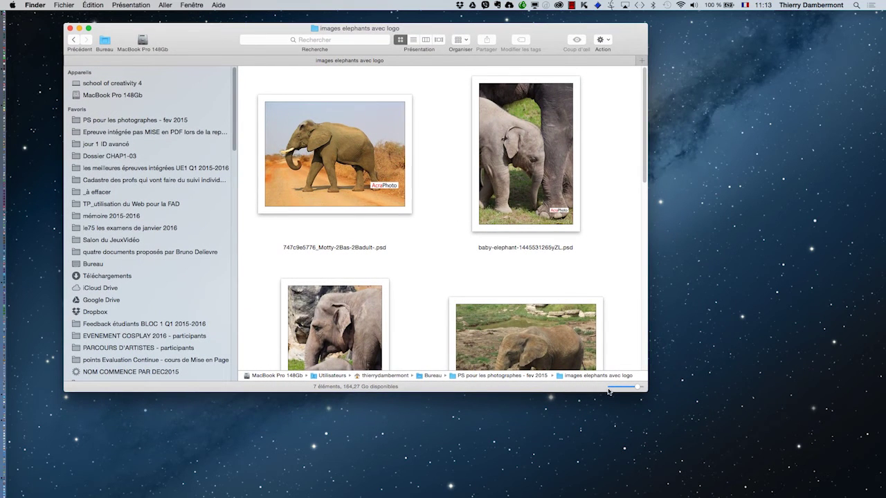
left_click_drag(648, 391, 698, 484)
left_click_drag(696, 487, 694, 489)
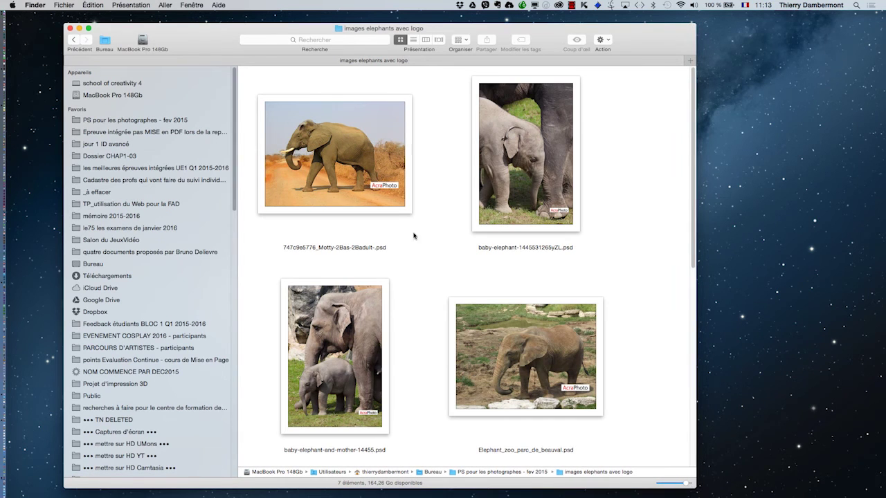
- Examine the thumbnails of all processed elephant images for the AcraPhoto logo and its placement
scroll(423, 280, "down", 1)
scroll(422, 280, "down", 8)
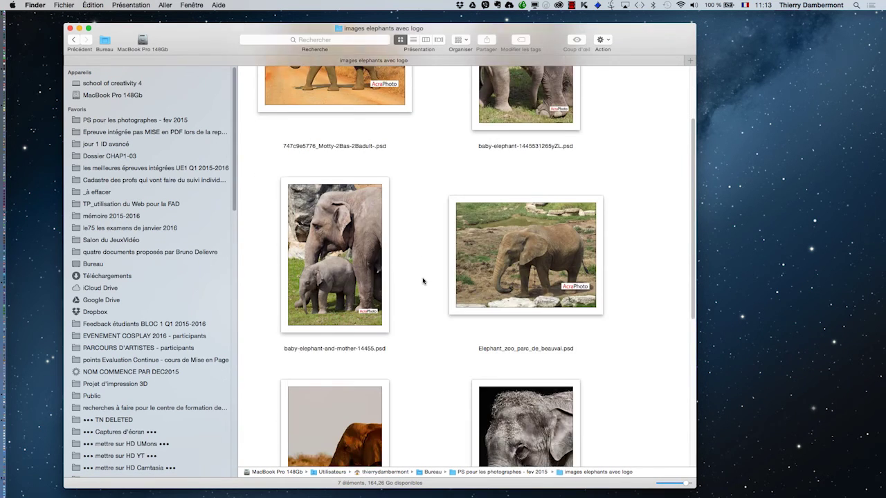
scroll(422, 280, "down", 3)
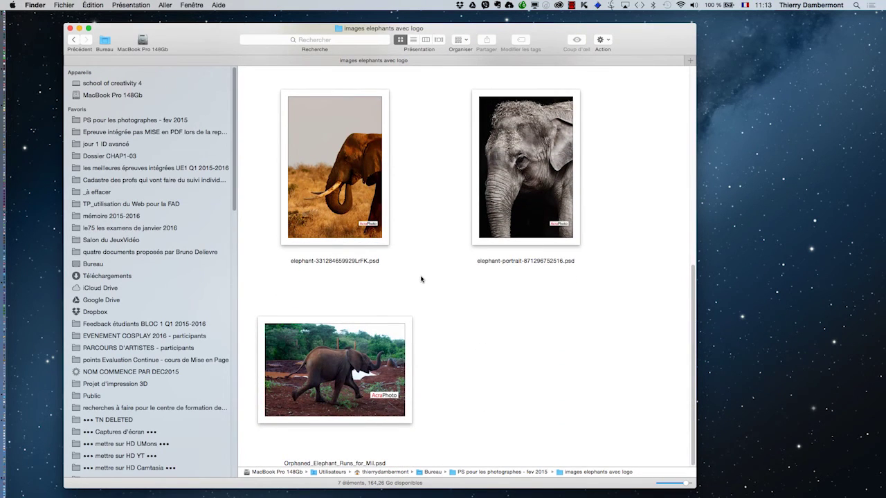
scroll(422, 278, "up", 9)
scroll(421, 277, "up", 3)
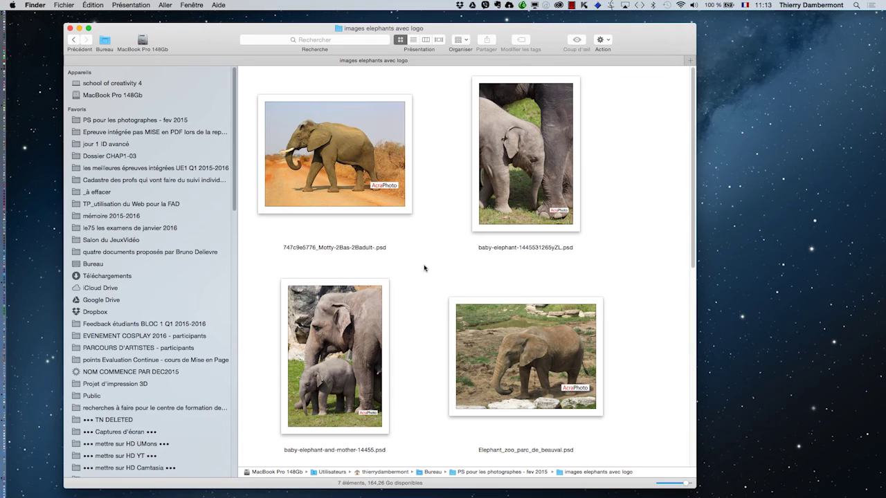
scroll(424, 267, "down", 4)
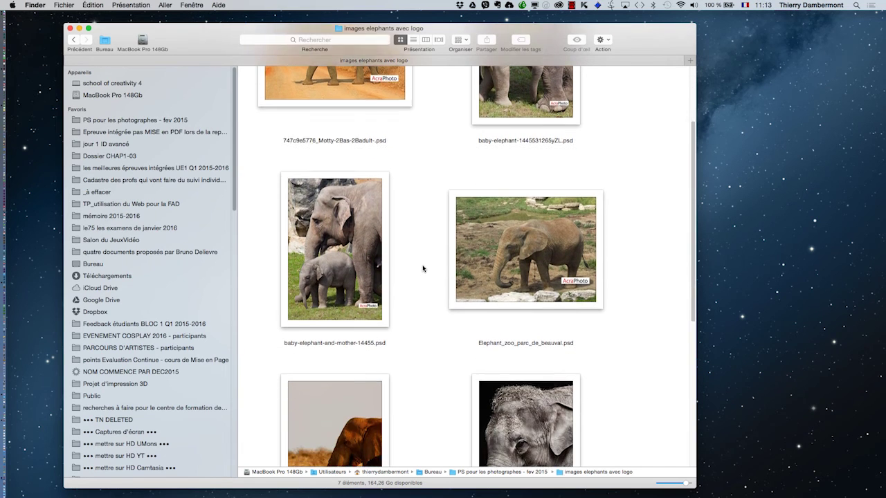
scroll(423, 268, "down", 6)
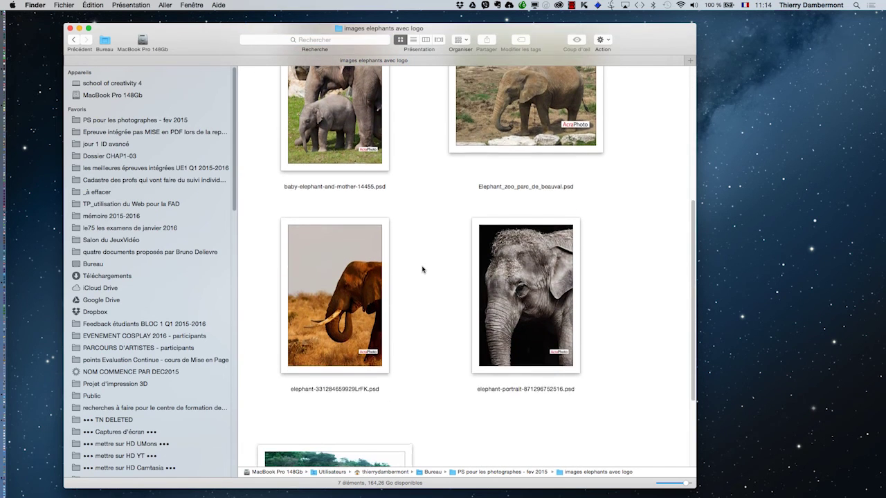
scroll(423, 269, "down", 5)
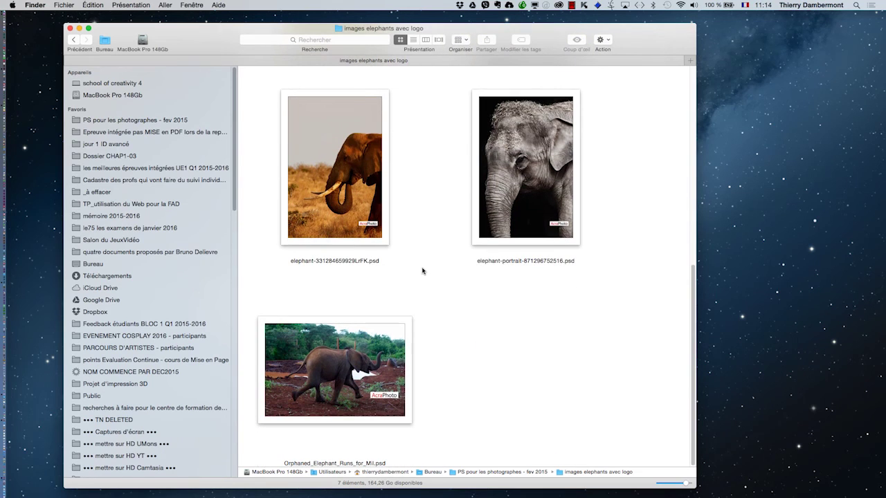
scroll(423, 270, "up", 4)
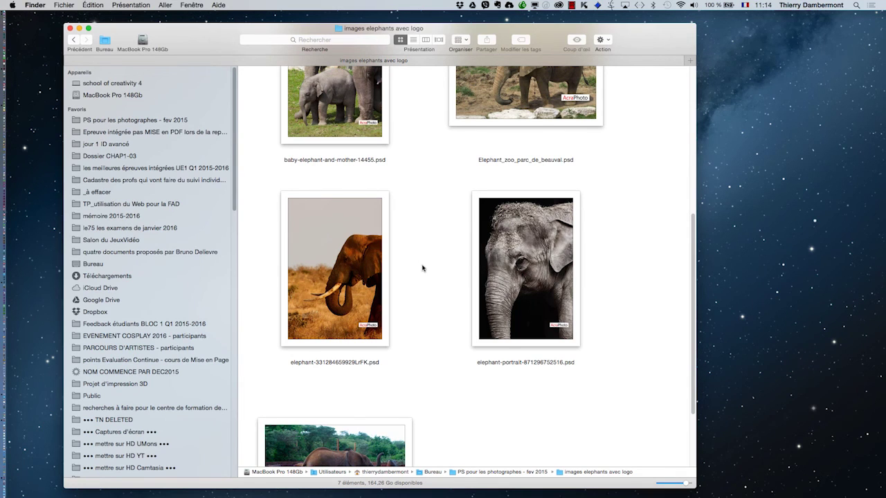
scroll(422, 268, "up", 5)
scroll(422, 268, "up", 3)
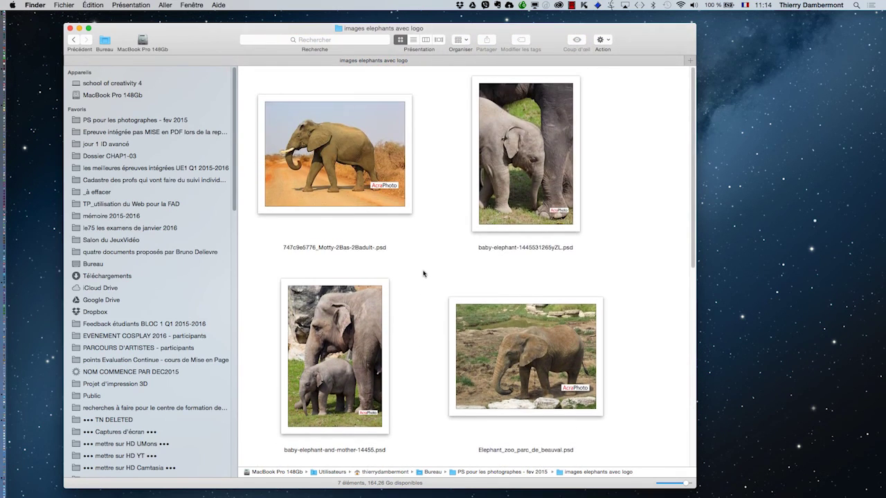